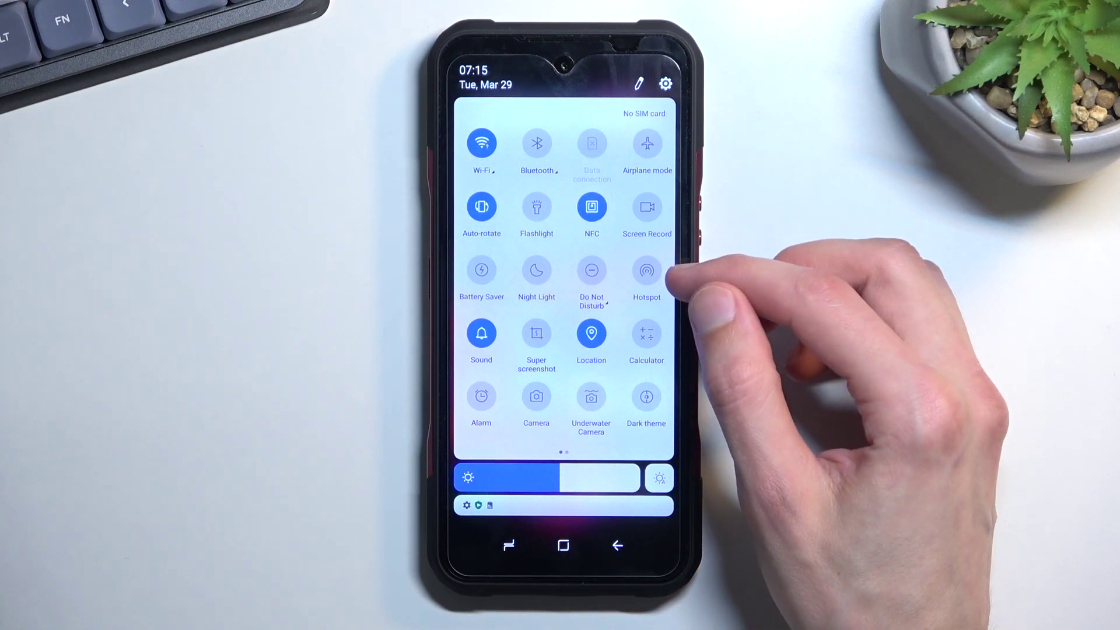
Step: Go to Hotspot & tethering and open the Wi-Fi hotspot page
{"action": "left_click", "coordinate": [647, 271]}
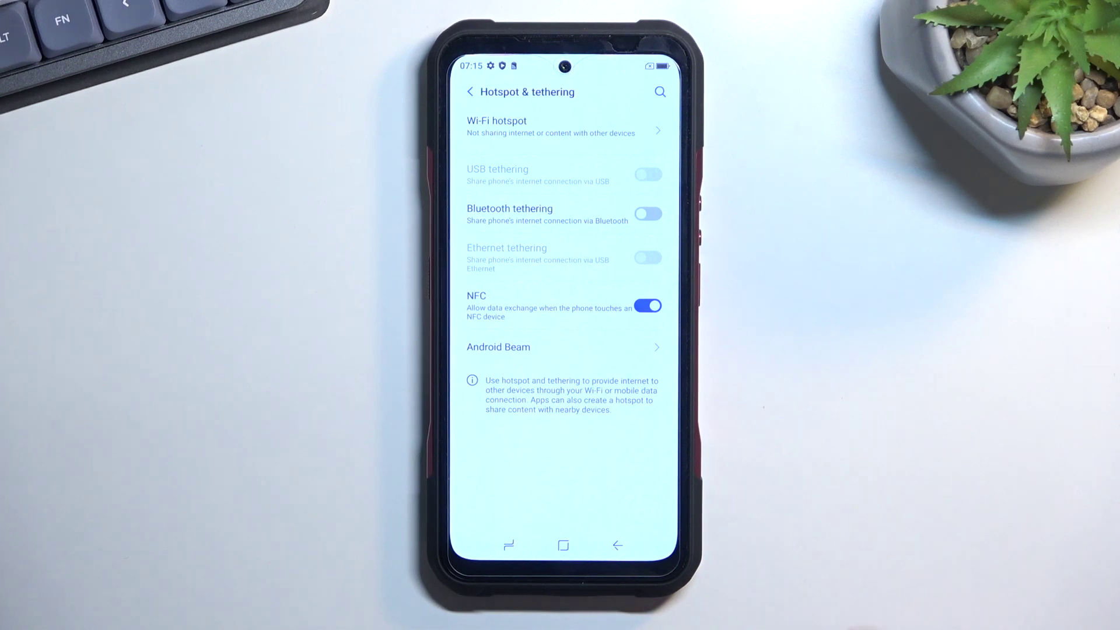
{"action": "left_click", "coordinate": [648, 127]}
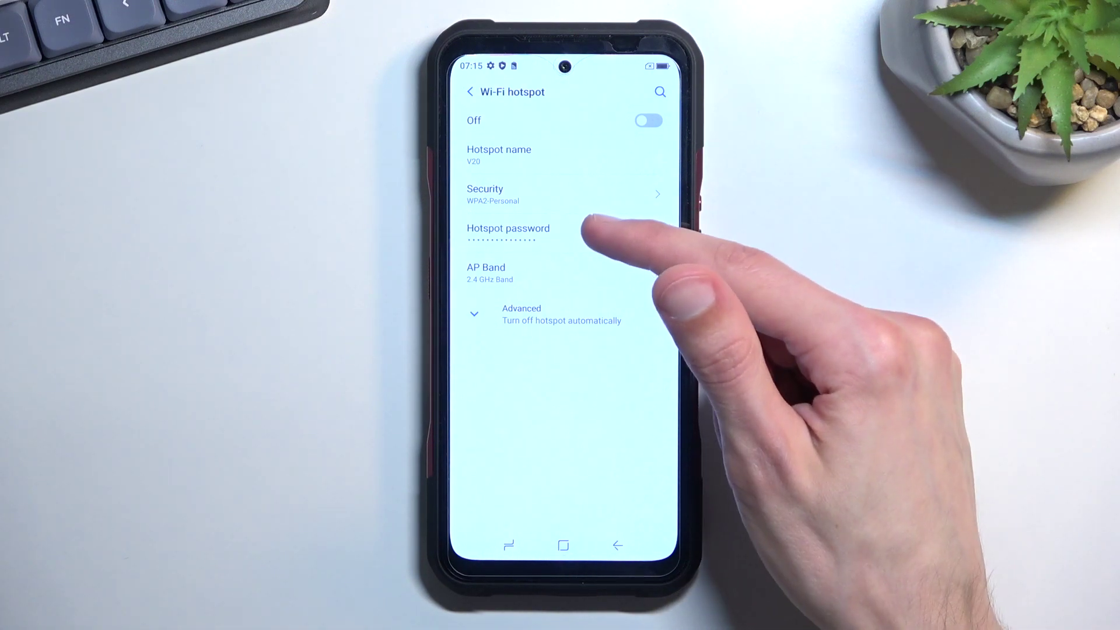
{"action": "left_click", "coordinate": [578, 229]}
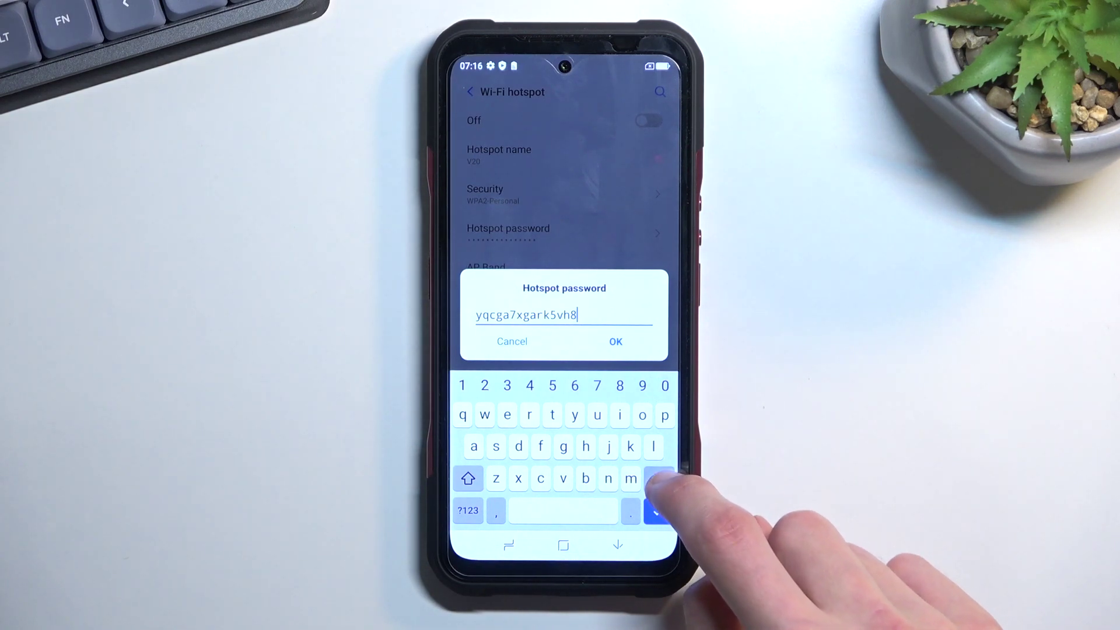
{"action": "key", "text": "BackSpace"}
{"action": "key", "text": "BackSpace"}
{"action": "key", "text": "BackSpace"}
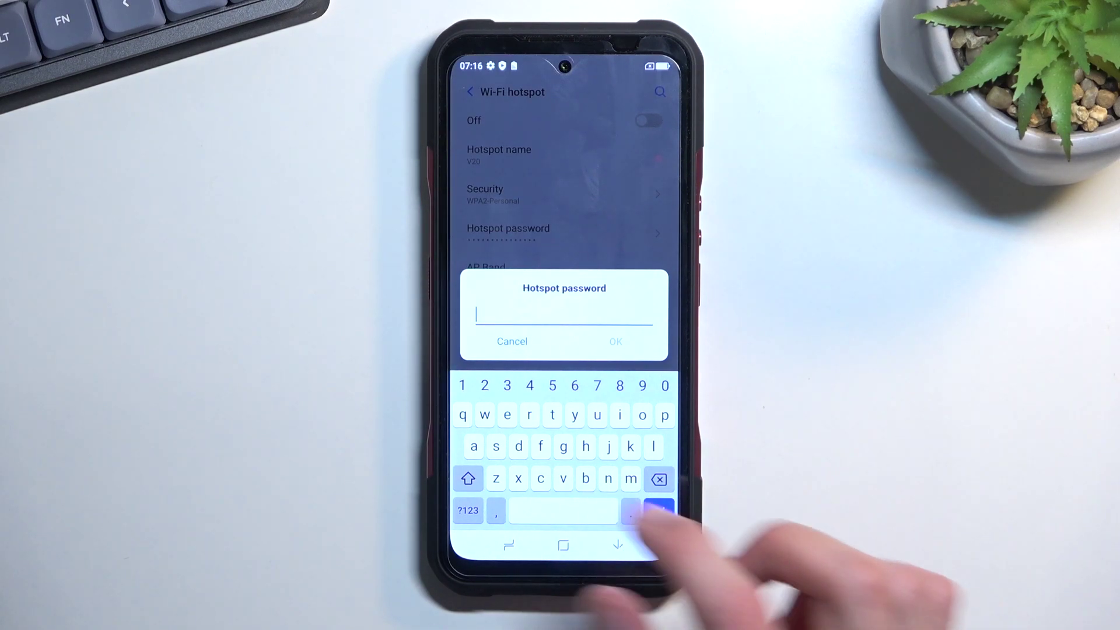
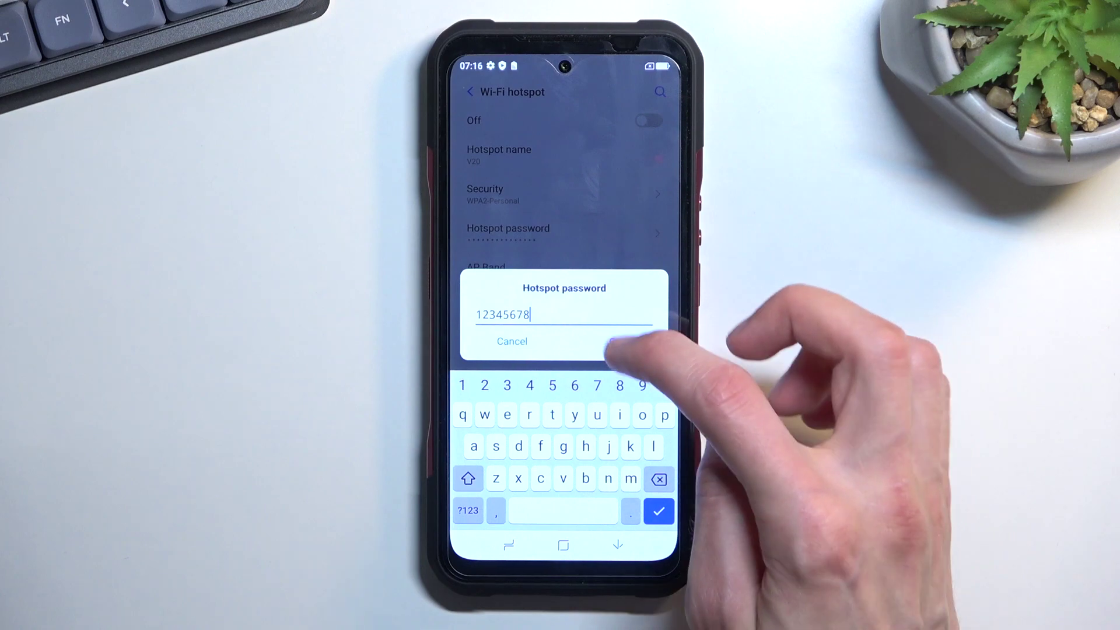
{"action": "left_click", "coordinate": [615, 341]}
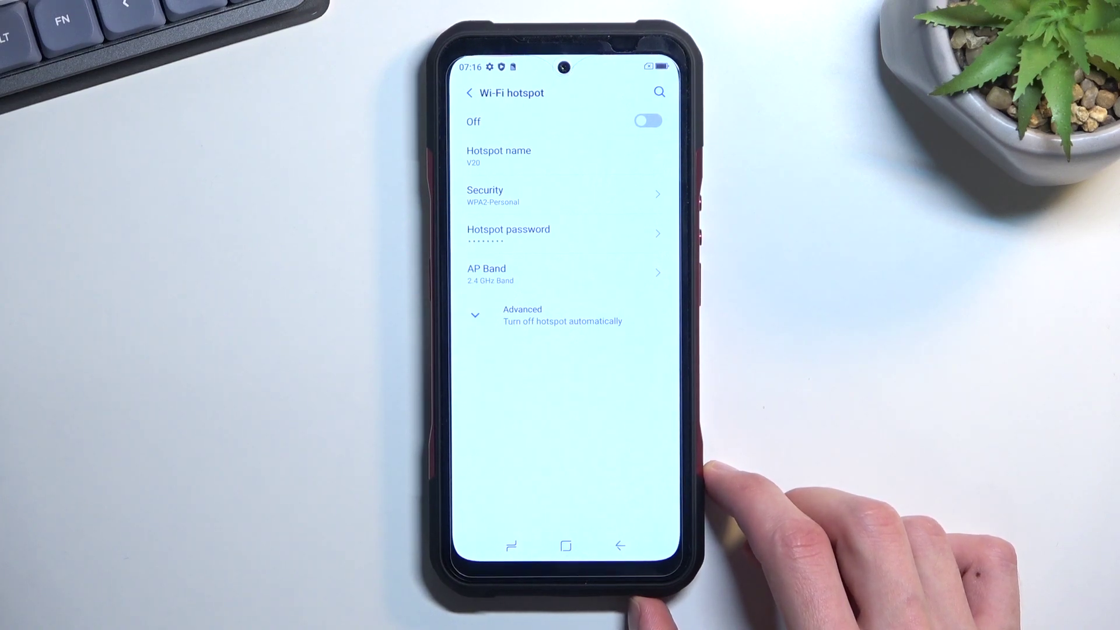
{"action": "left_click", "coordinate": [563, 316]}
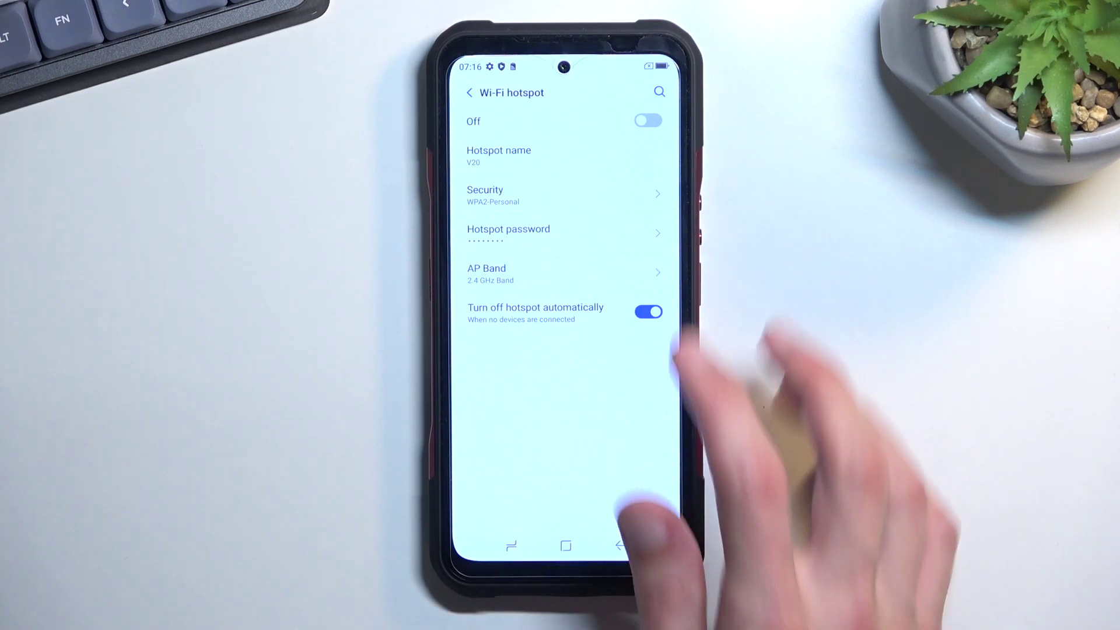
{"action": "left_click", "coordinate": [525, 273]}
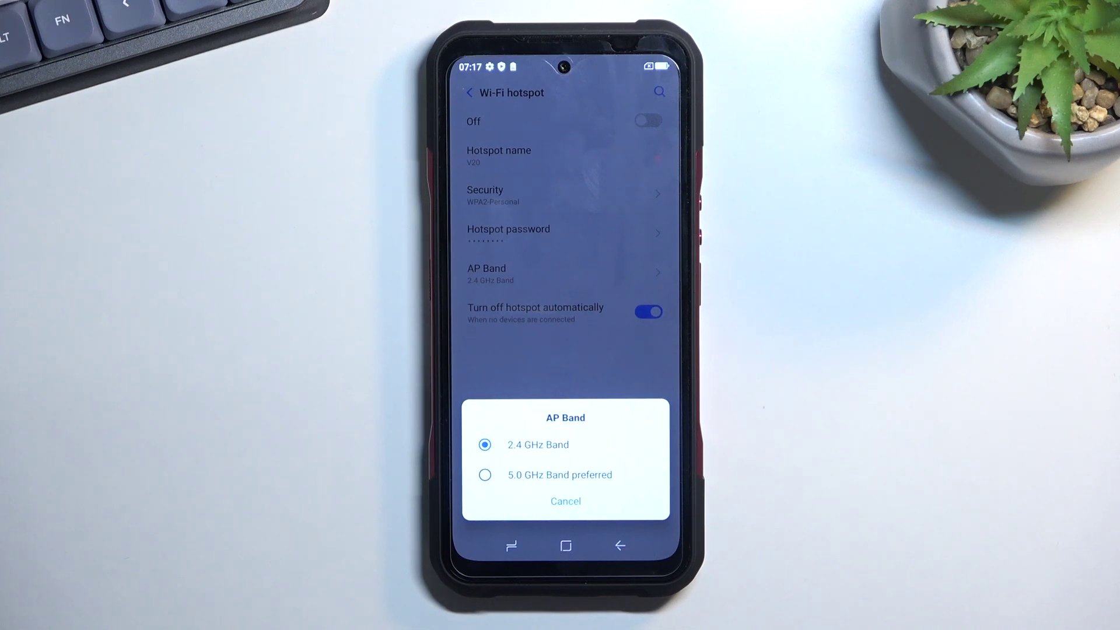
{"action": "left_click", "coordinate": [625, 464]}
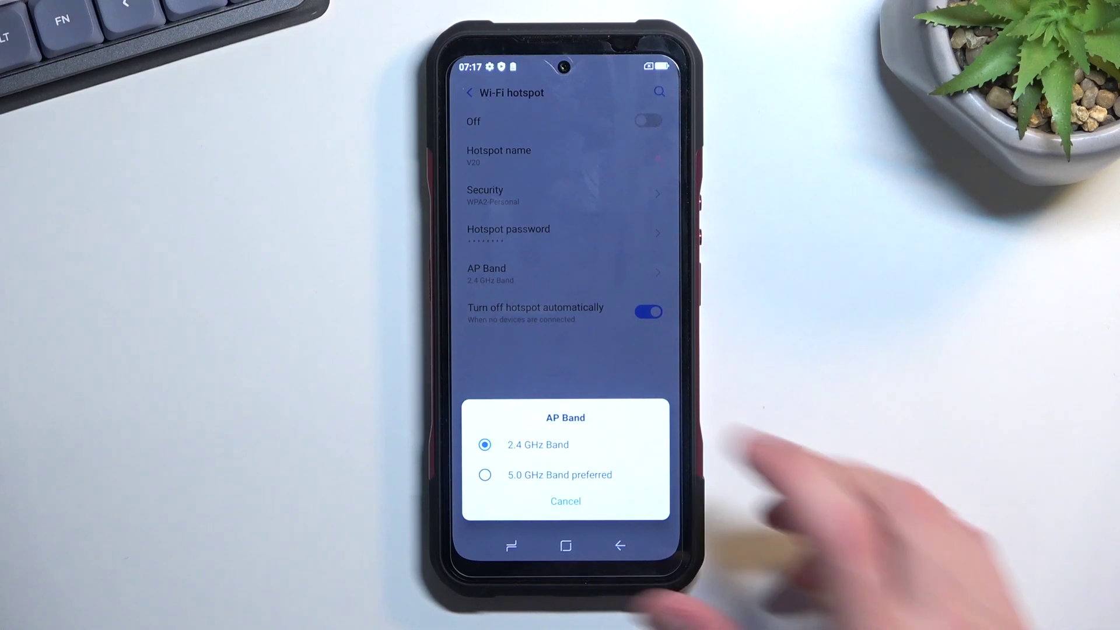
{"action": "left_click", "coordinate": [613, 351]}
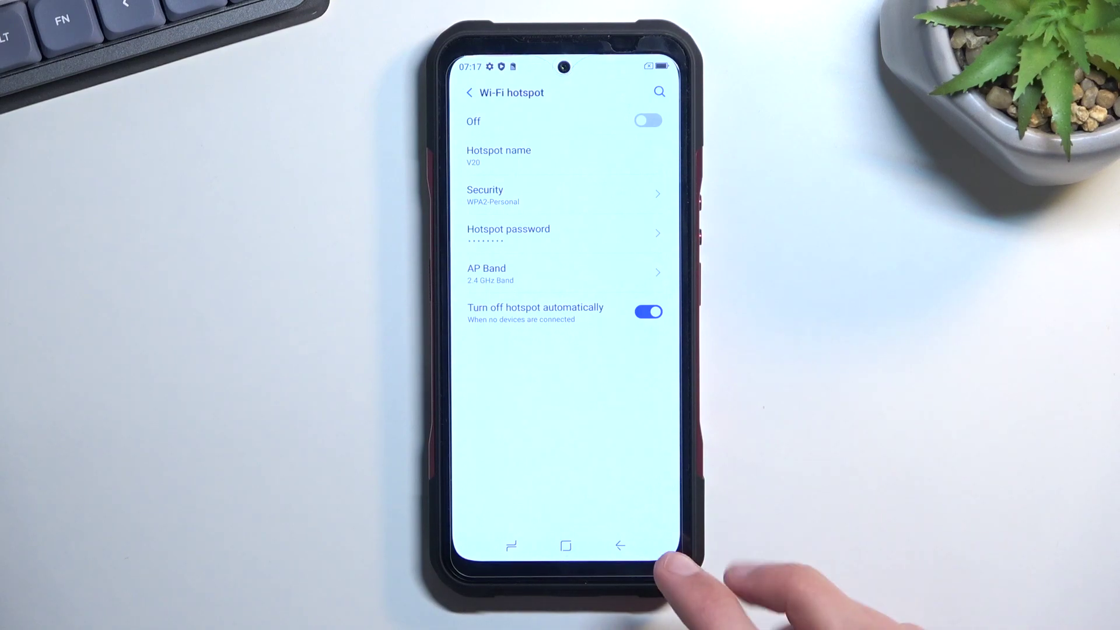
Step: Back out to the home screen, cycle the Quick Settings Hotspot tile on and off, then return home
{"action": "left_click", "coordinate": [621, 545]}
{"action": "left_click", "coordinate": [566, 545]}
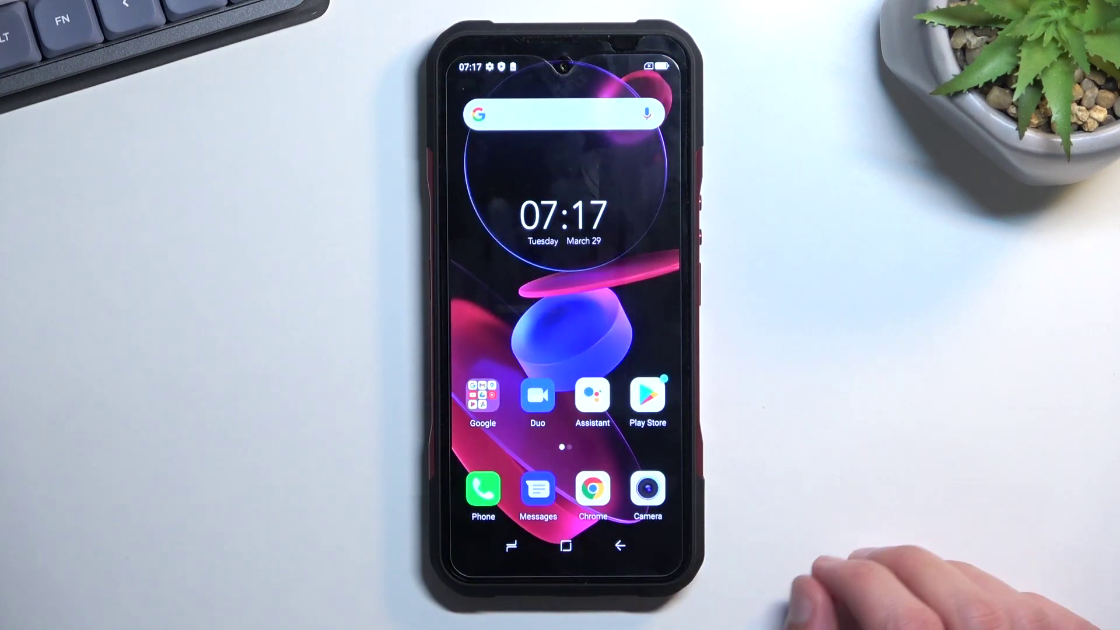
{"action": "mouse_move", "coordinate": [604, 96]}
{"action": "left_mouse_down"}
{"action": "mouse_move", "coordinate": [662, 237]}
{"action": "mouse_move", "coordinate": [648, 525]}
{"action": "left_mouse_up"}
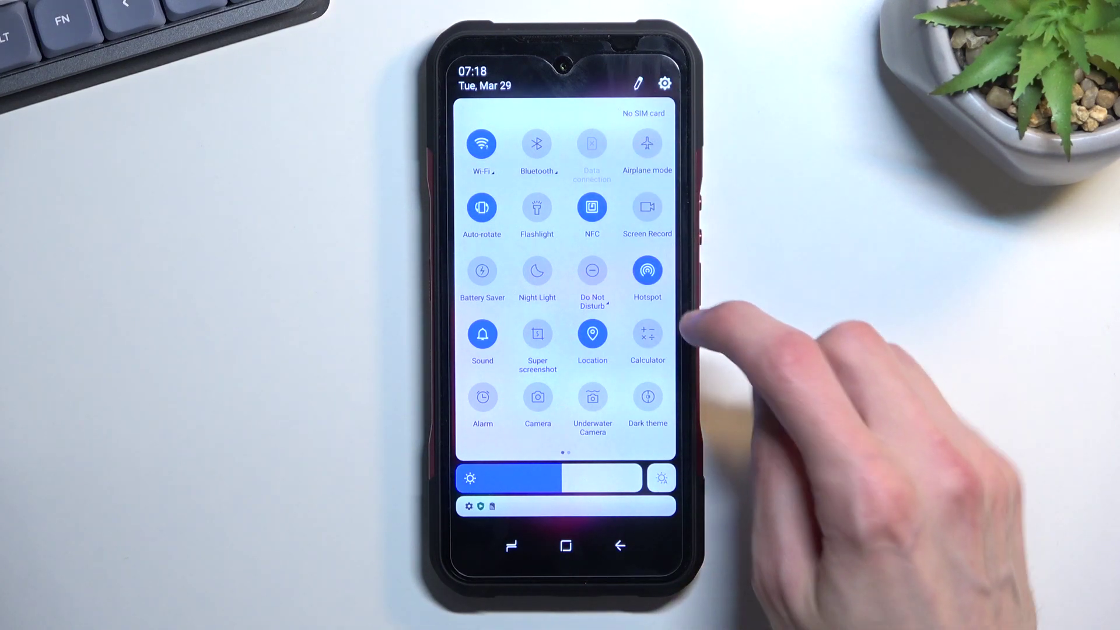
{"action": "left_click", "coordinate": [648, 271]}
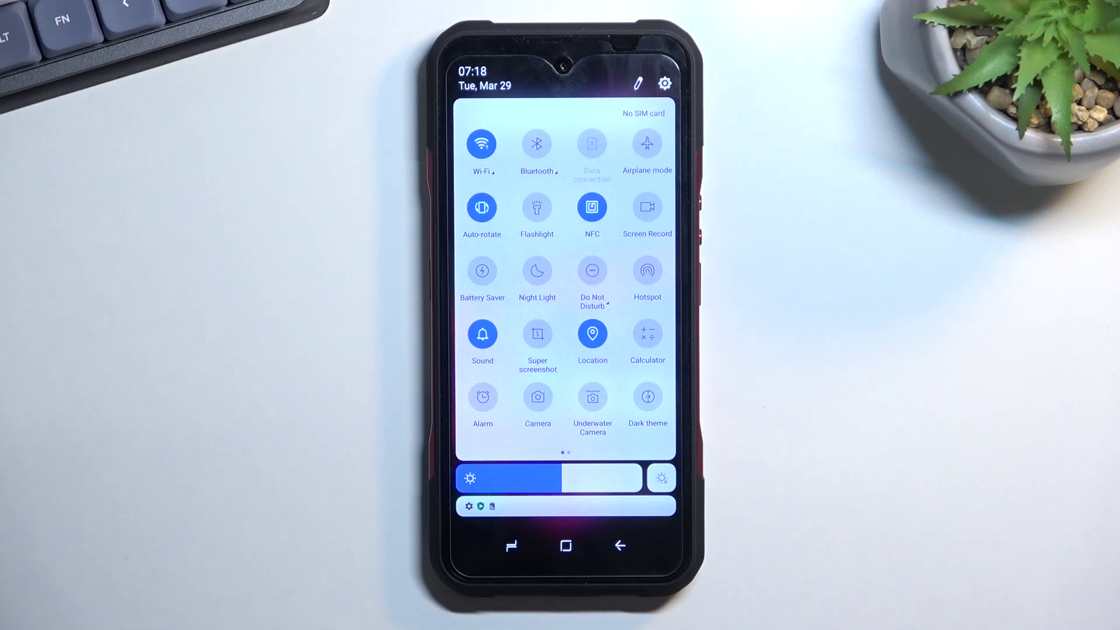
{"action": "left_click", "coordinate": [565, 545]}
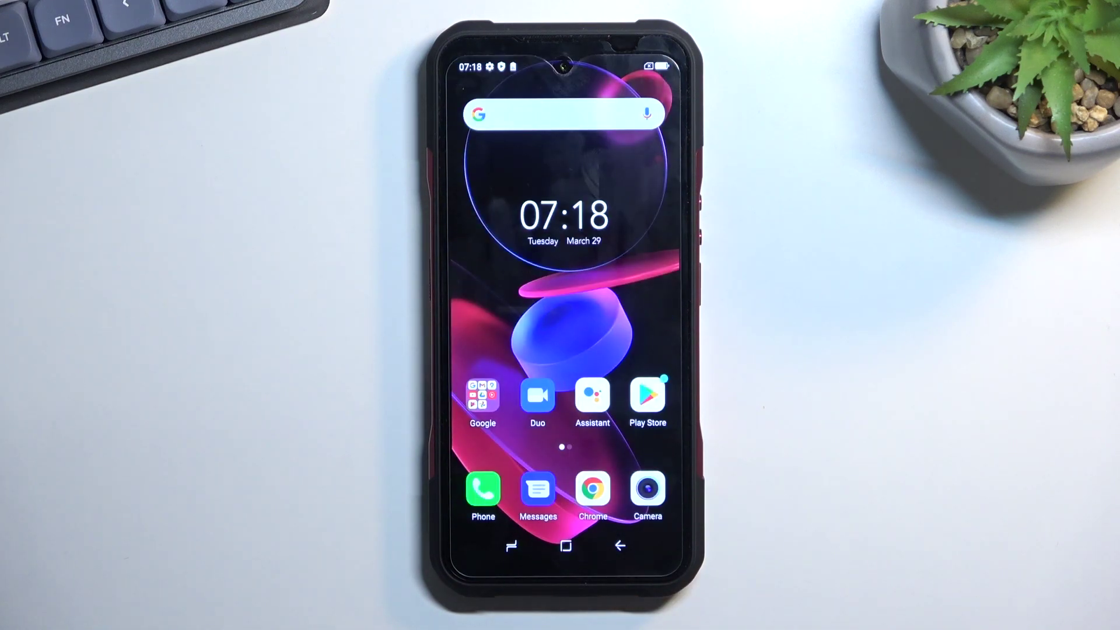